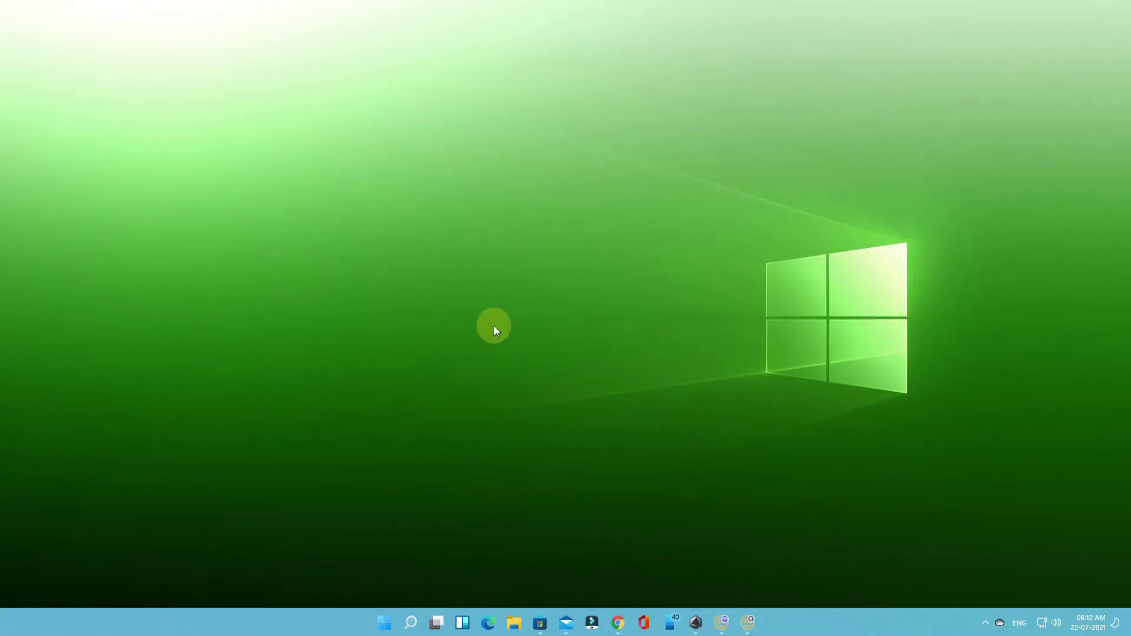
Step: Open a File Explorer window, browse to This PC, then close it
{"action": "left_click", "coordinate": [514, 624]}
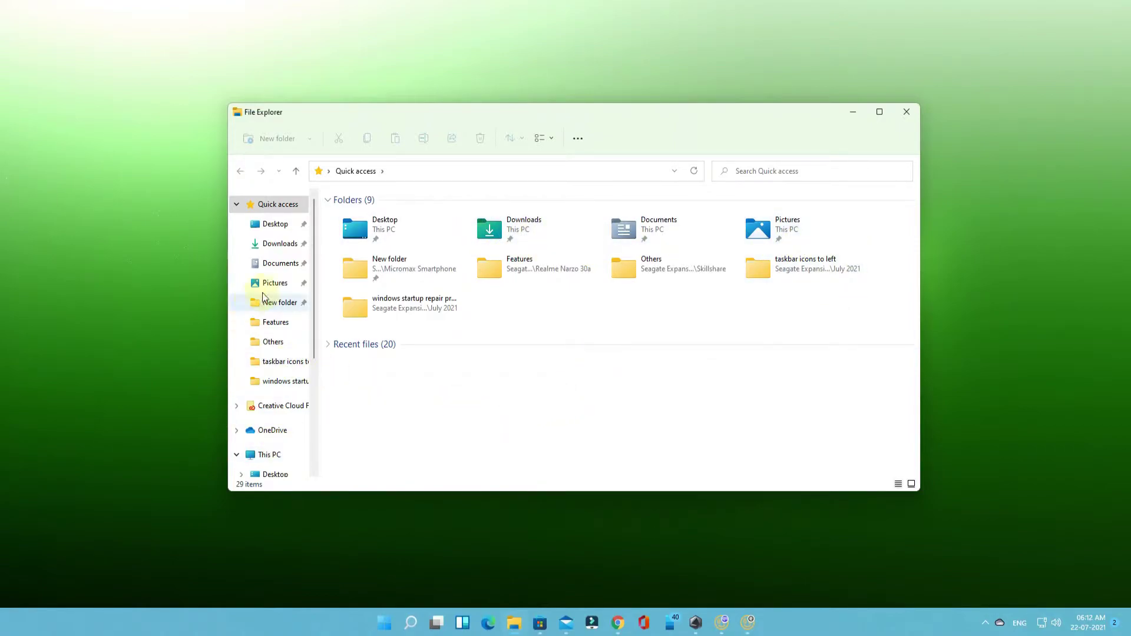
{"action": "left_click", "coordinate": [277, 458]}
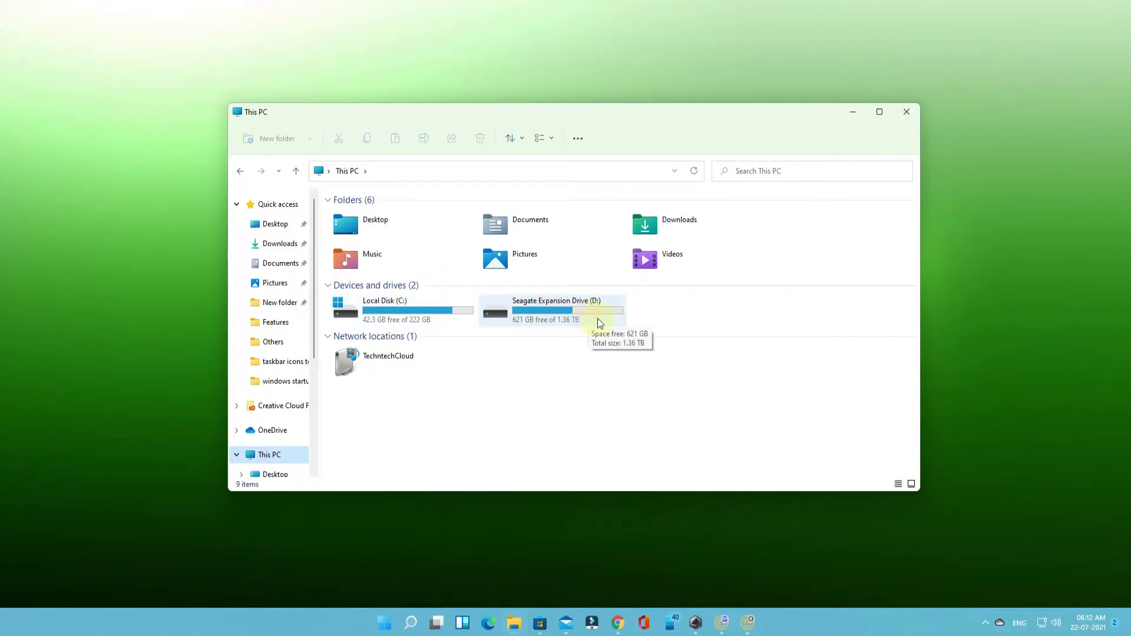
{"action": "left_click", "coordinate": [905, 112]}
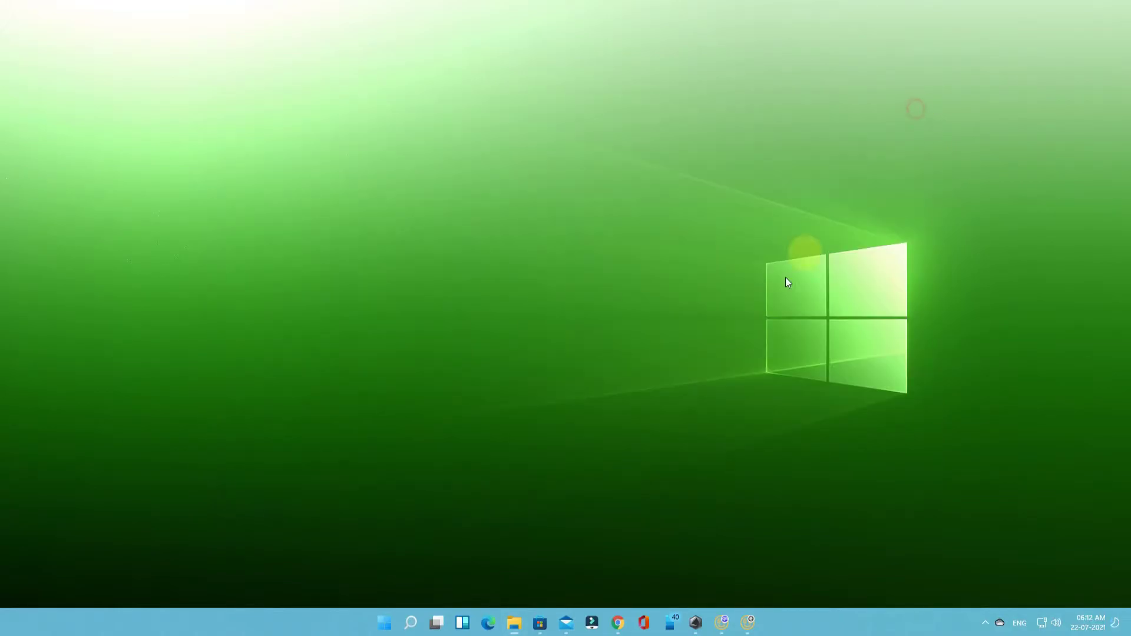
Step: Reopen File Explorer on Quick access and show its See more (…) commands menu
{"action": "left_click", "coordinate": [515, 624]}
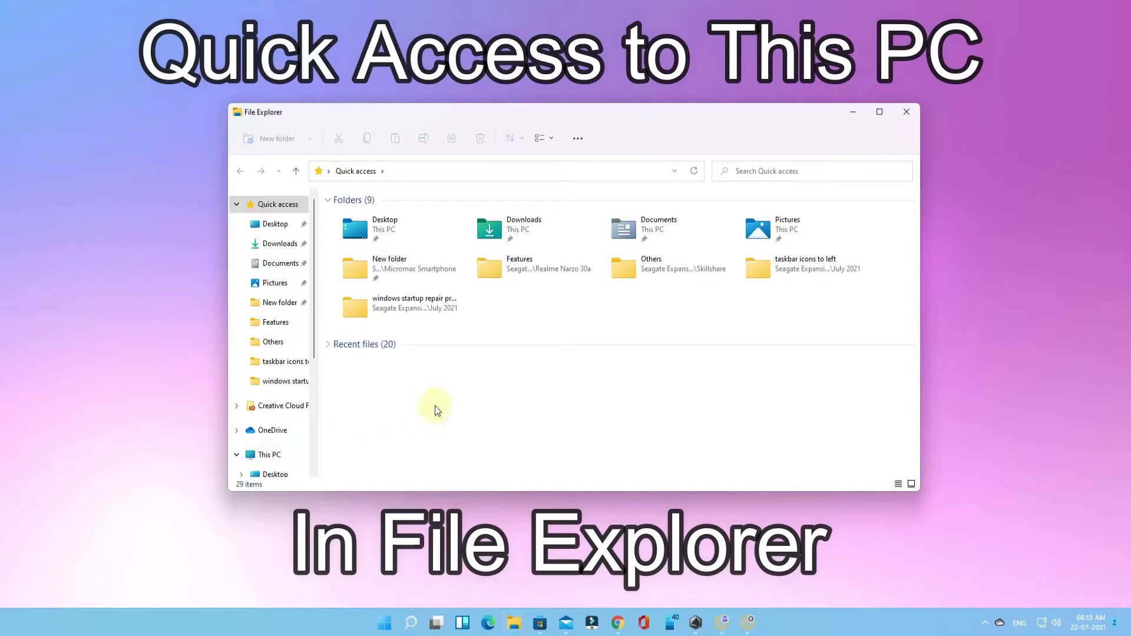
{"action": "left_click", "coordinate": [905, 110]}
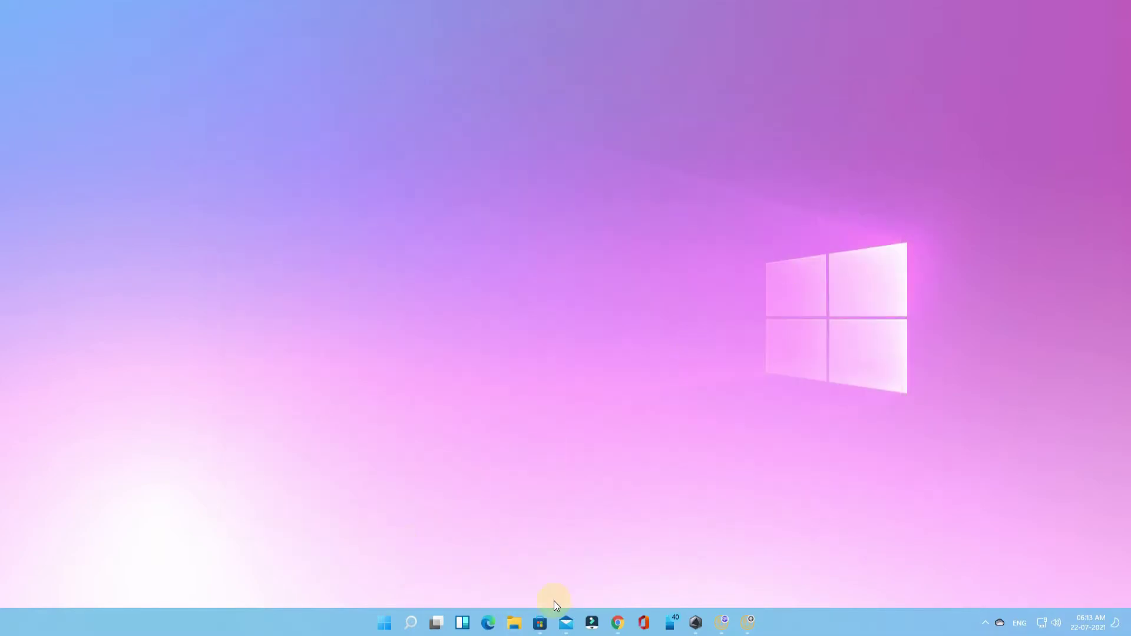
{"action": "left_click", "coordinate": [515, 624]}
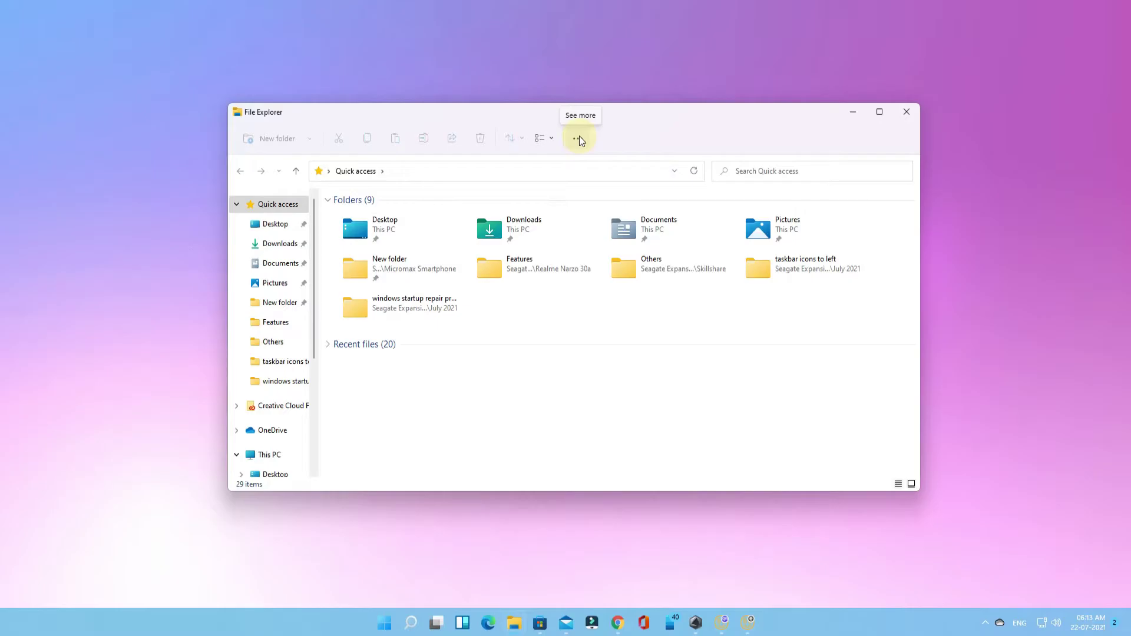
{"action": "left_click", "coordinate": [579, 139]}
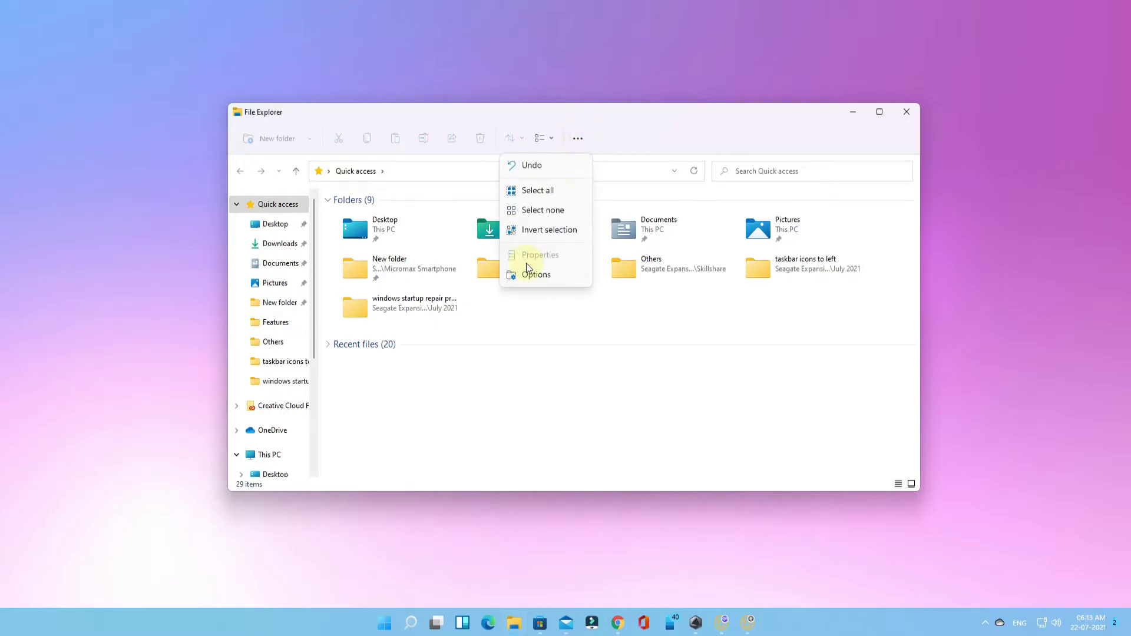
Step: In Folder Options, set 'Open File Explorer to' This PC, then apply and confirm
{"action": "left_click", "coordinate": [535, 275]}
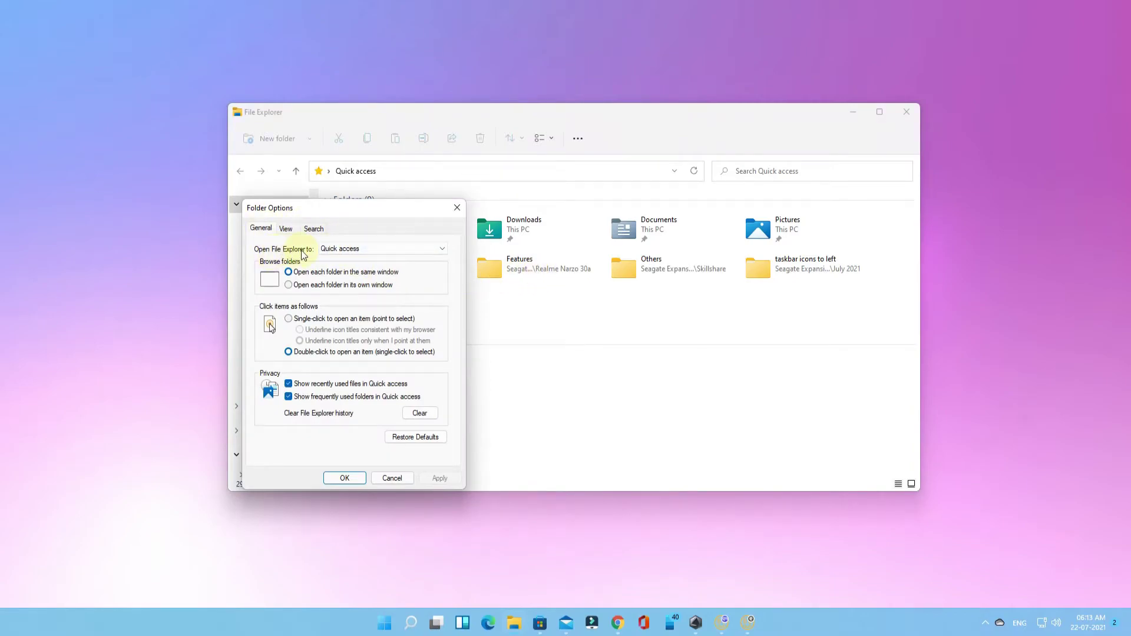
{"action": "left_click", "coordinate": [337, 255]}
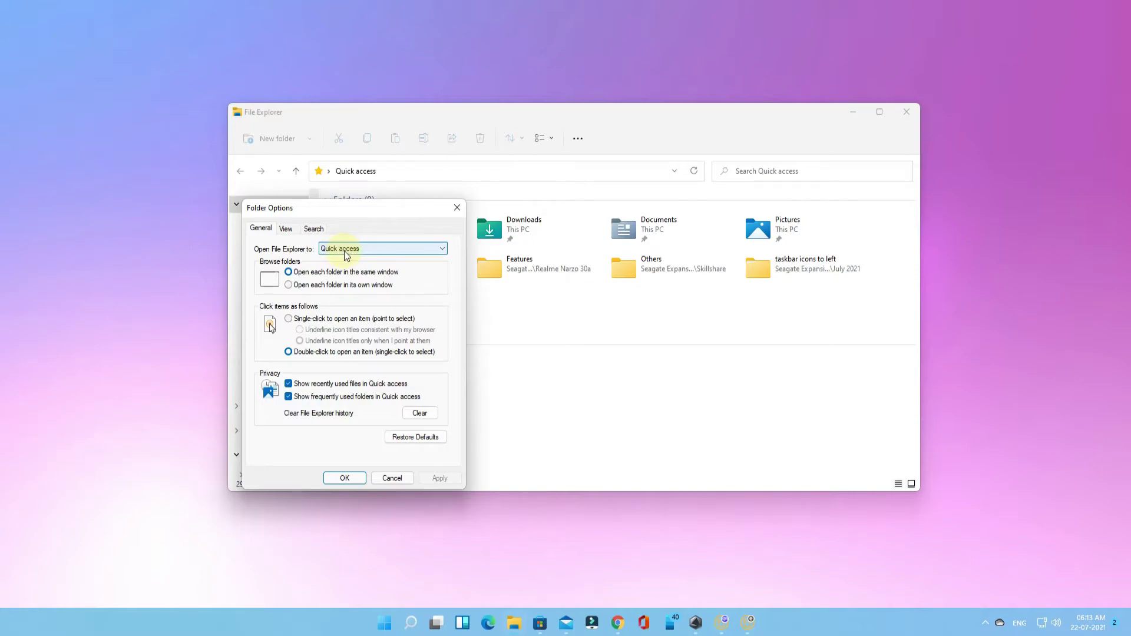
{"action": "left_click", "coordinate": [344, 249]}
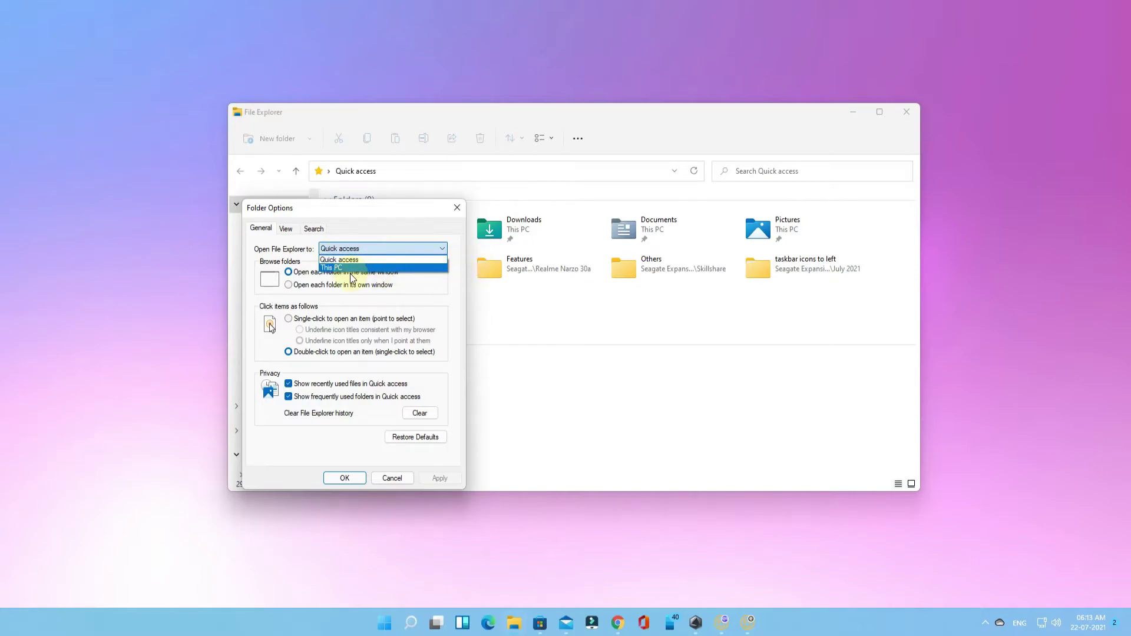
{"action": "left_click", "coordinate": [334, 268]}
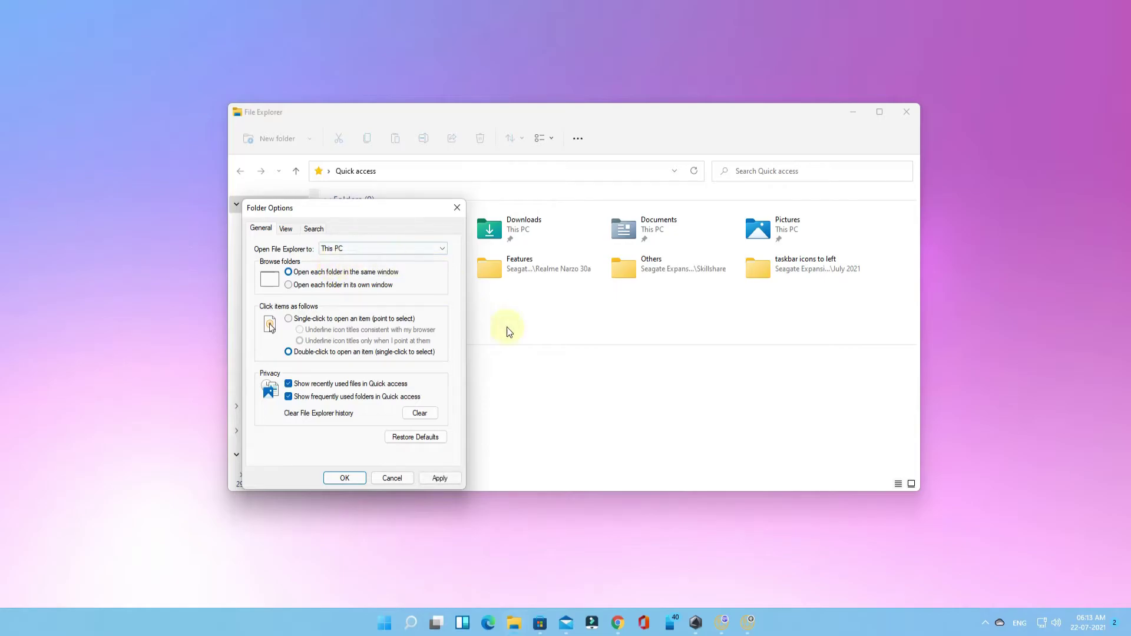
{"action": "left_click", "coordinate": [452, 480]}
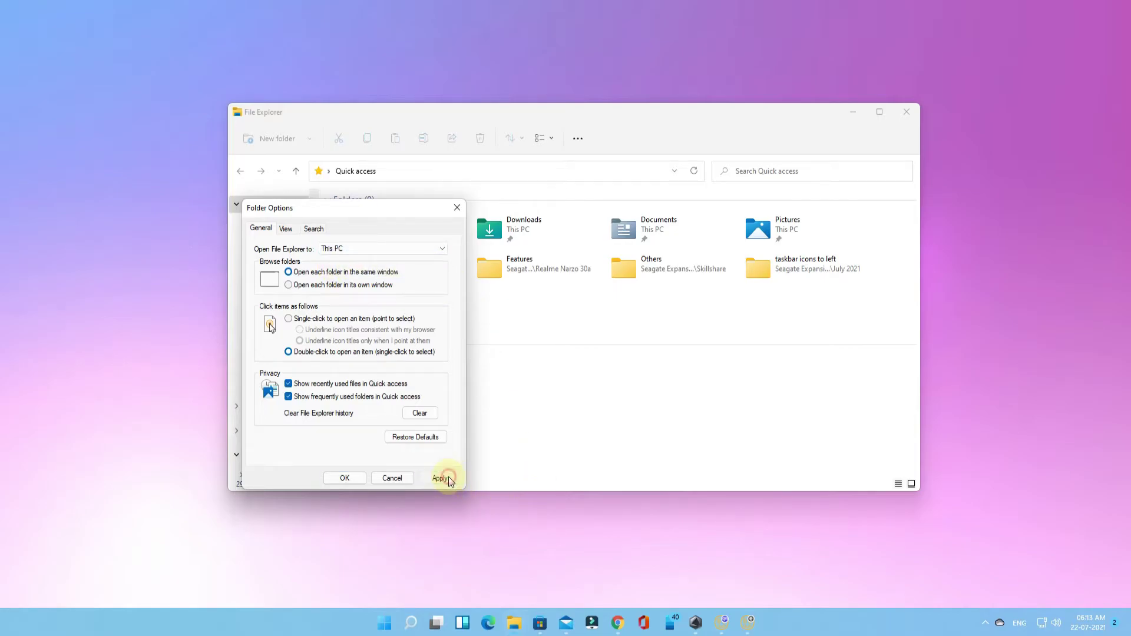
{"action": "left_click", "coordinate": [342, 479]}
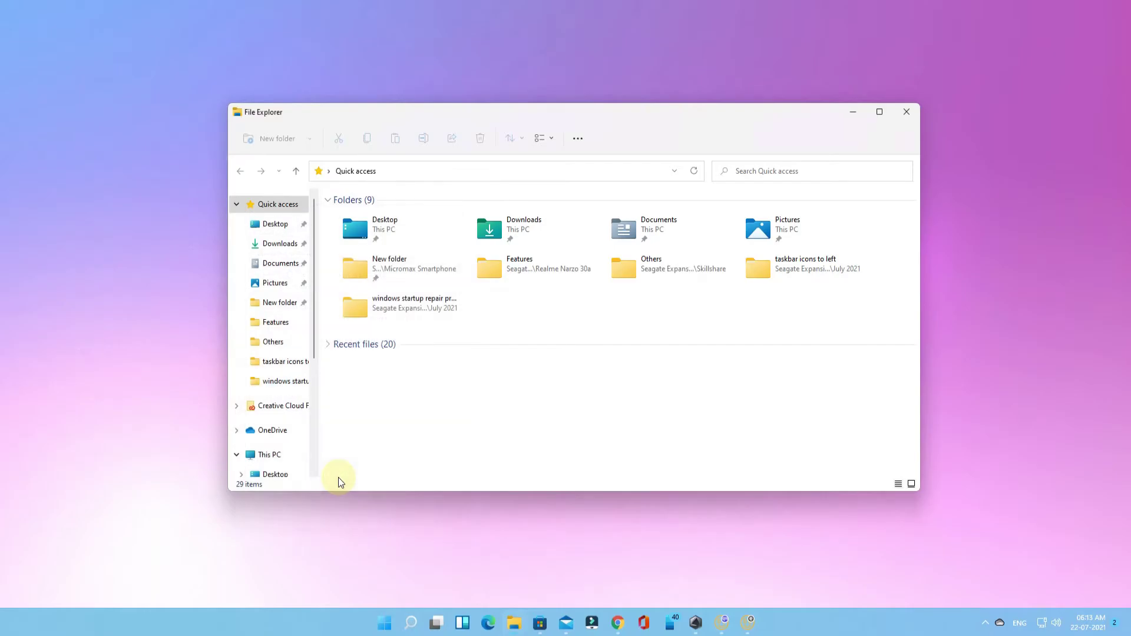
{"action": "left_click", "coordinate": [907, 112]}
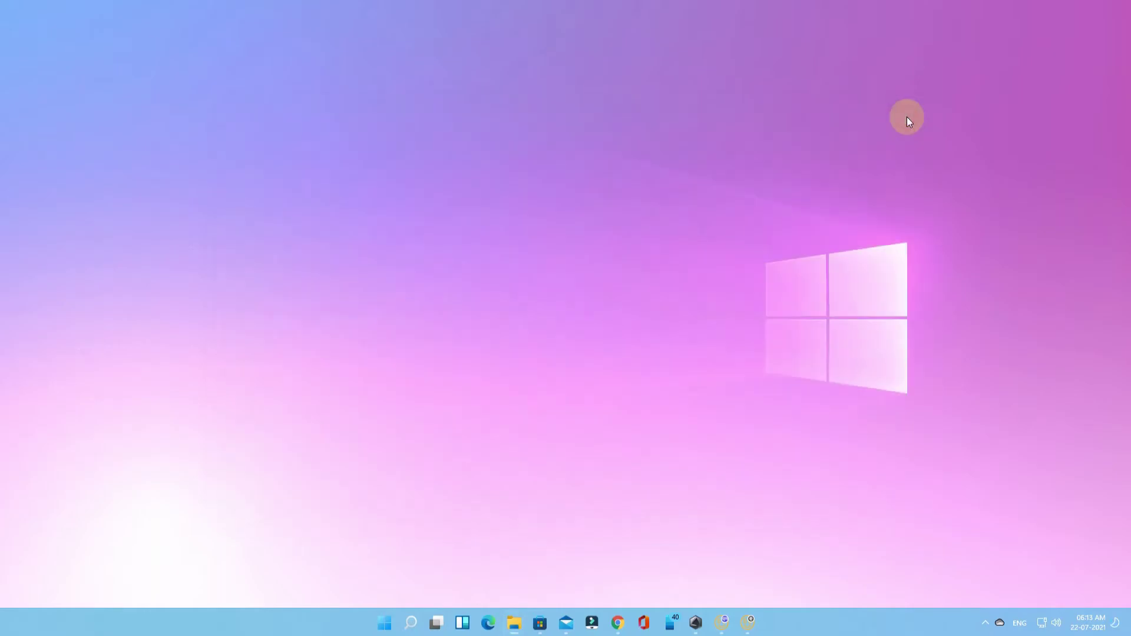
{"action": "left_click", "coordinate": [514, 624]}
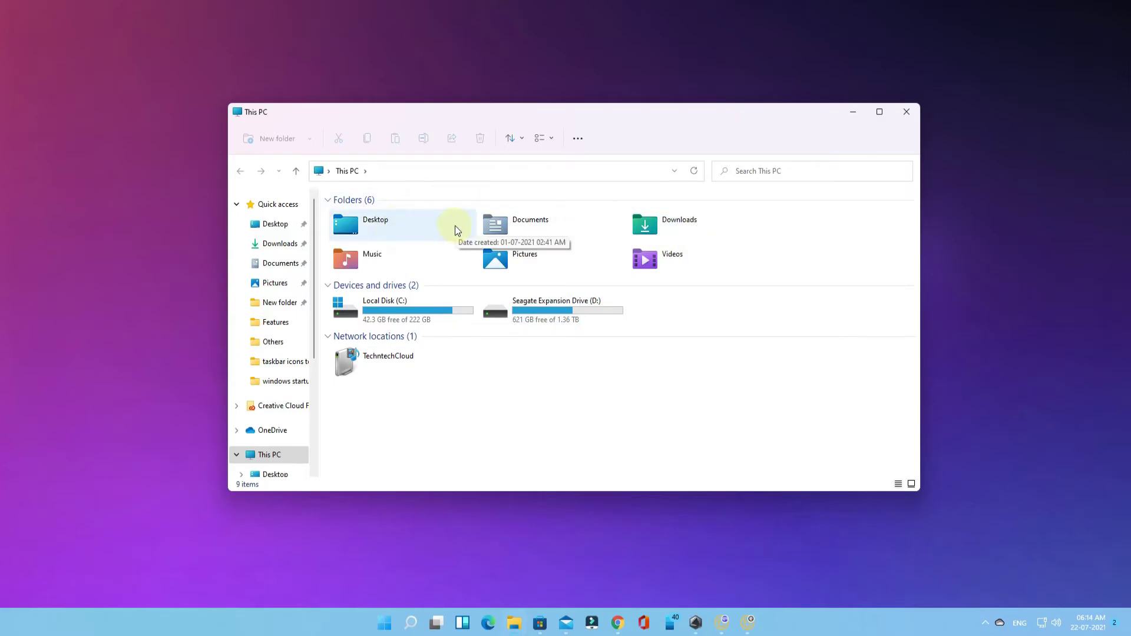
{"action": "left_click", "coordinate": [906, 112]}
{"action": "left_click", "coordinate": [514, 624]}
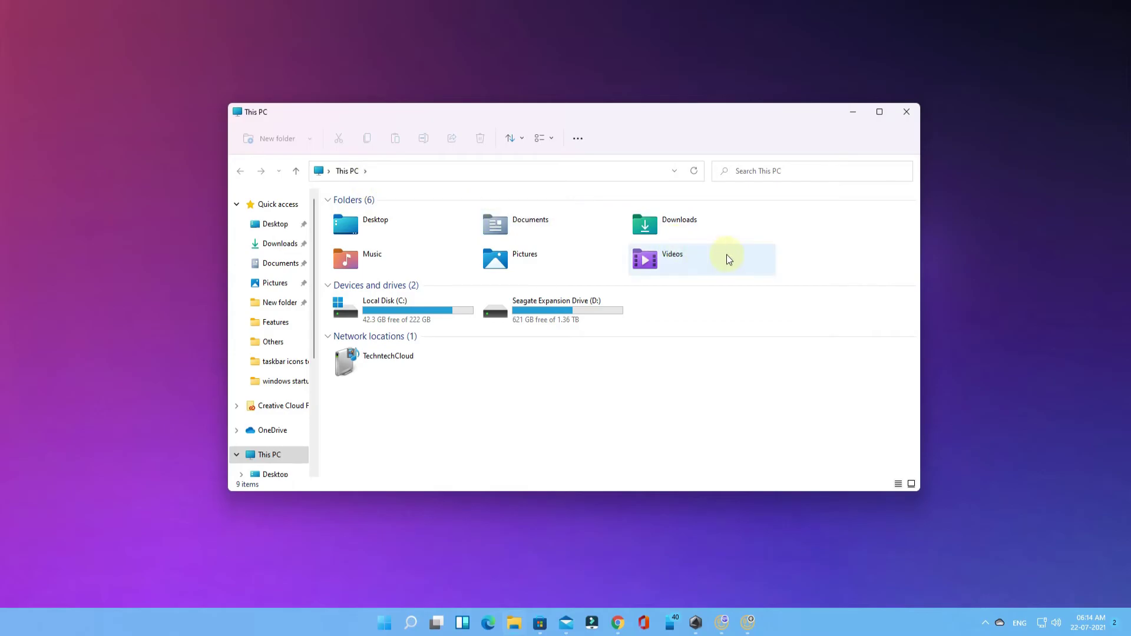
Step: Close File Explorer and advance the desktop background three times to a pink-and-teal wallpaper
{"action": "left_click", "coordinate": [918, 112]}
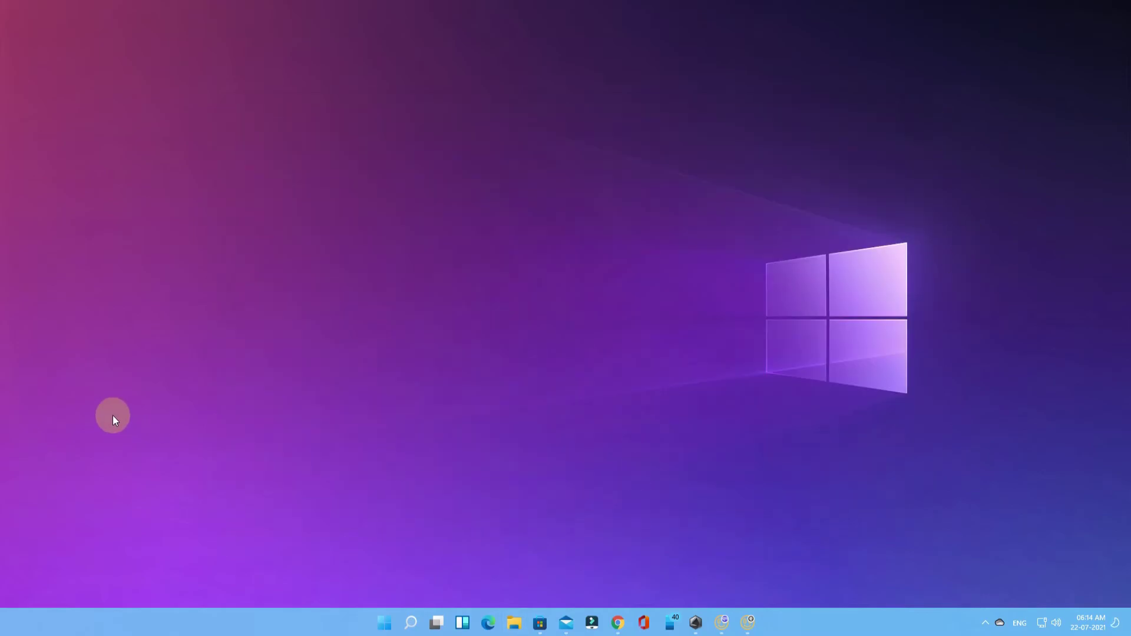
{"action": "right_click", "coordinate": [322, 202]}
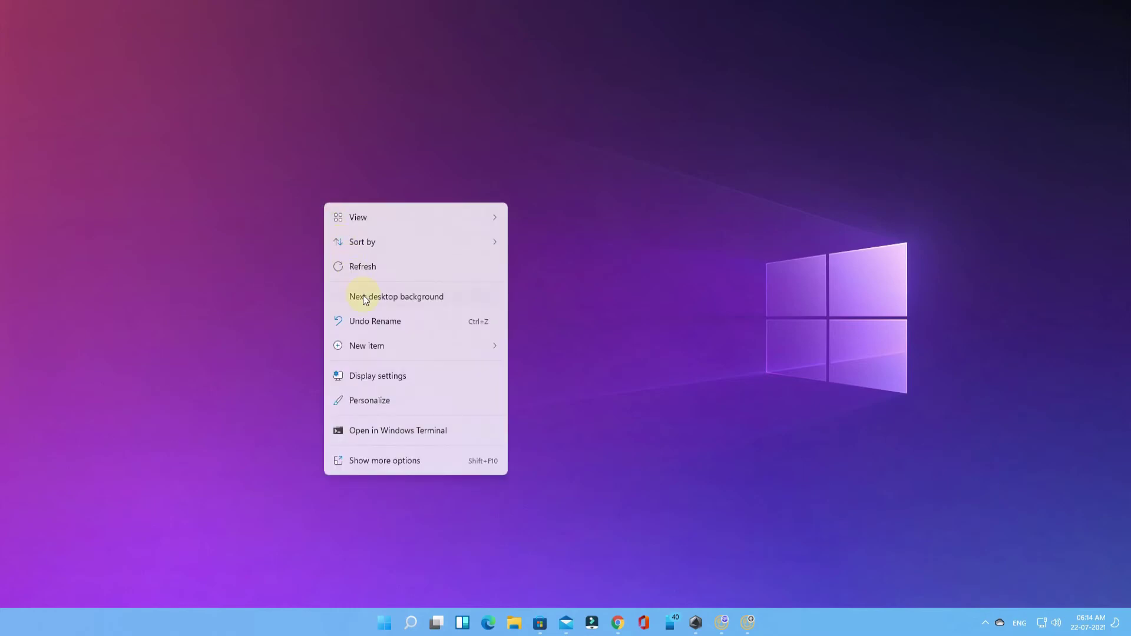
{"action": "left_click", "coordinate": [363, 295]}
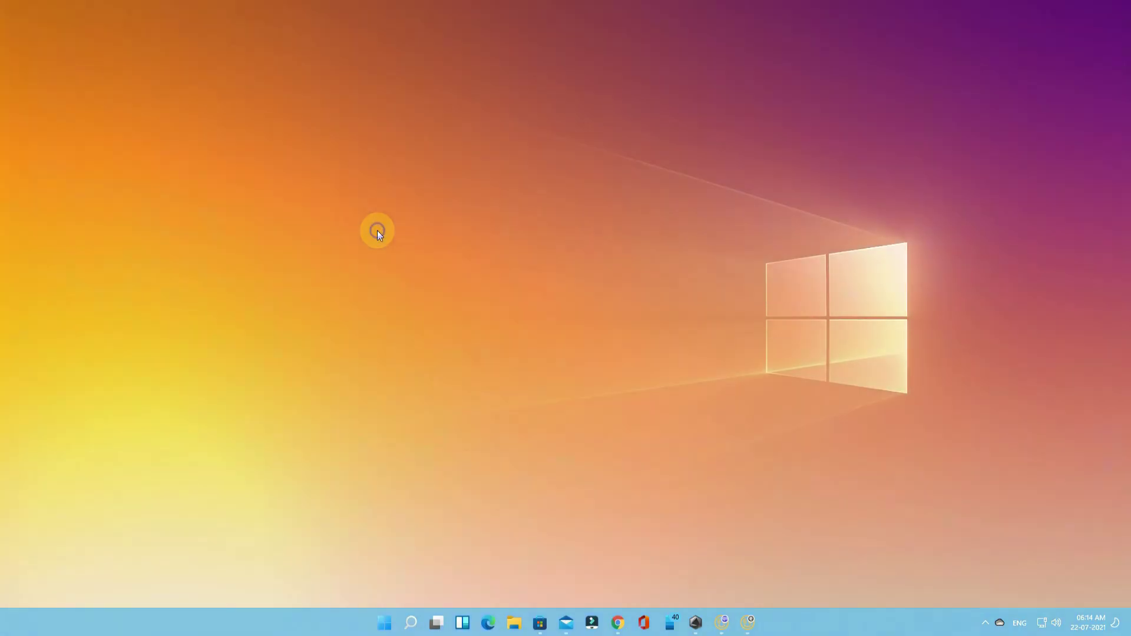
{"action": "right_click", "coordinate": [377, 231]}
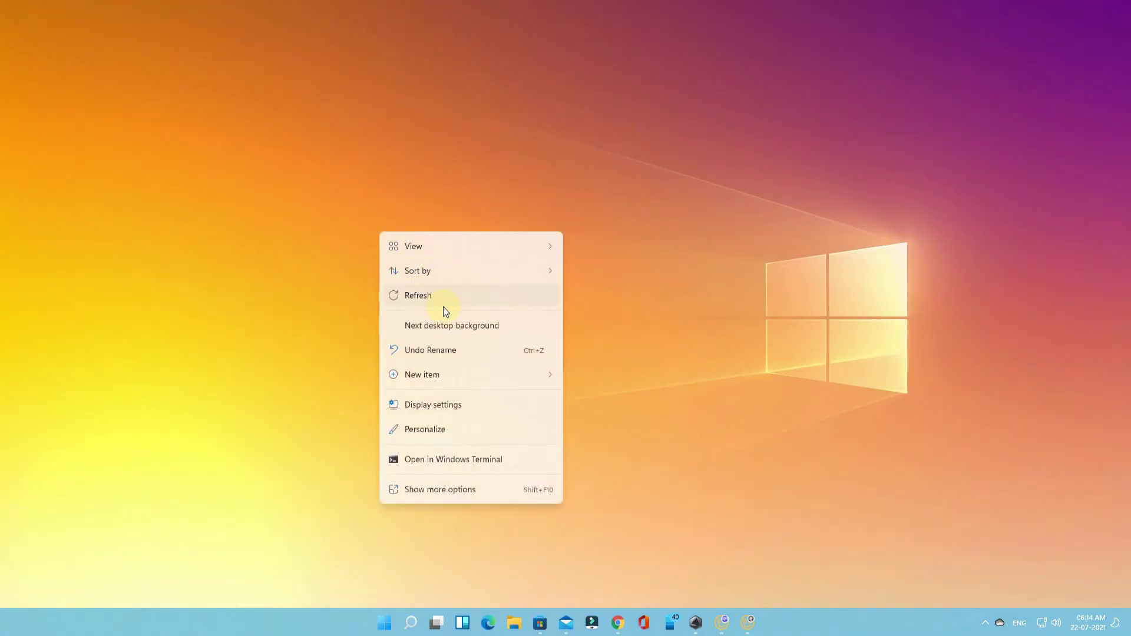
{"action": "left_click", "coordinate": [435, 319]}
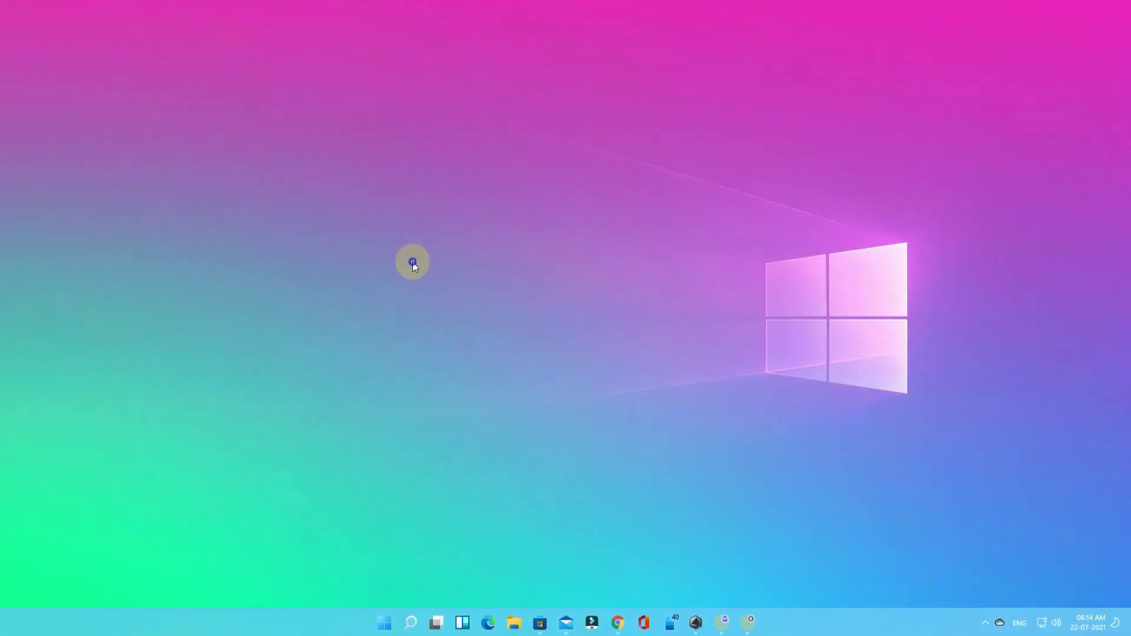
{"action": "right_click", "coordinate": [413, 262]}
{"action": "left_click", "coordinate": [462, 357]}
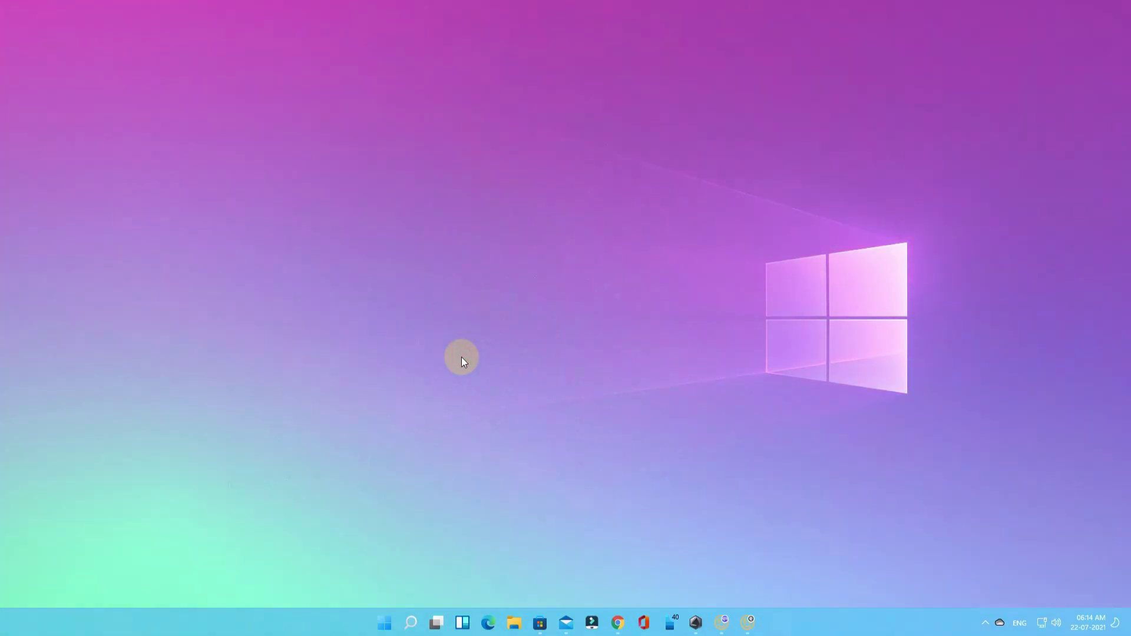